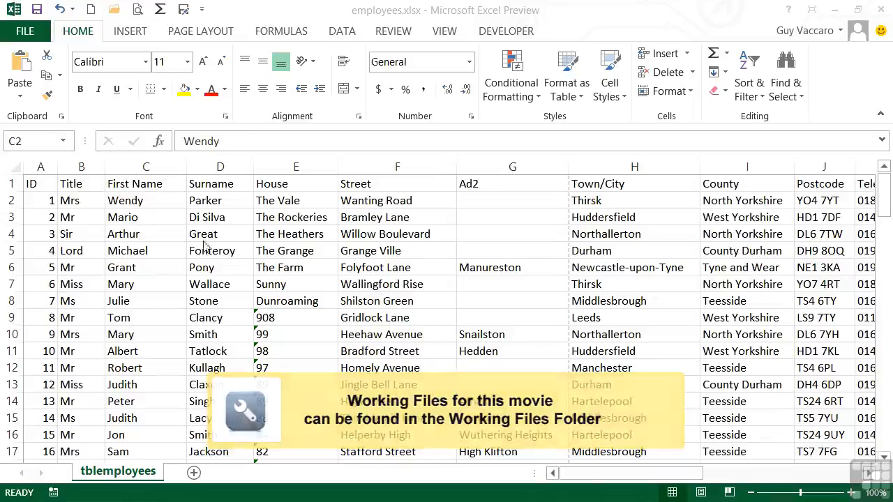
Look through the employee list from first to last record and sort it by the Surname column from A to Z.
{"action": "left_click", "coordinate": [49, 201]}
{"action": "scroll", "coordinate": [54, 244], "scroll_direction": "down", "scroll_amount": 5}
{"action": "scroll", "coordinate": [54, 244], "scroll_direction": "down", "scroll_amount": 20}
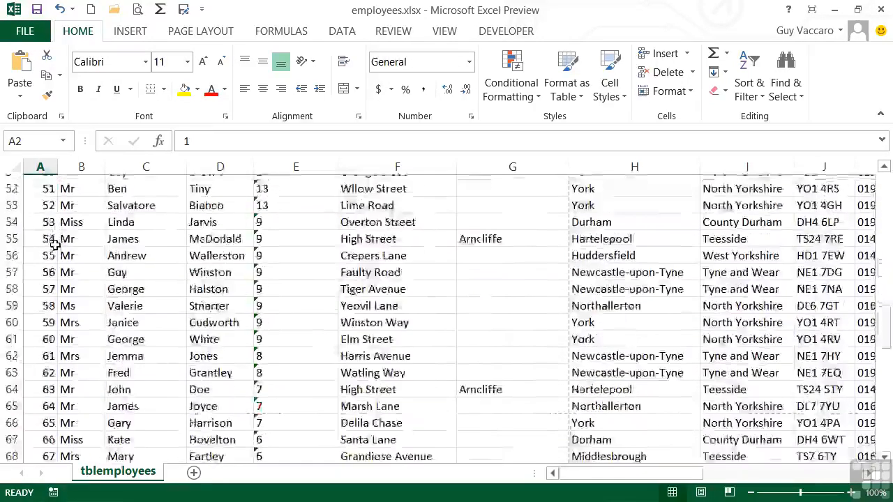
{"action": "scroll", "coordinate": [54, 244], "scroll_direction": "up", "scroll_amount": 4}
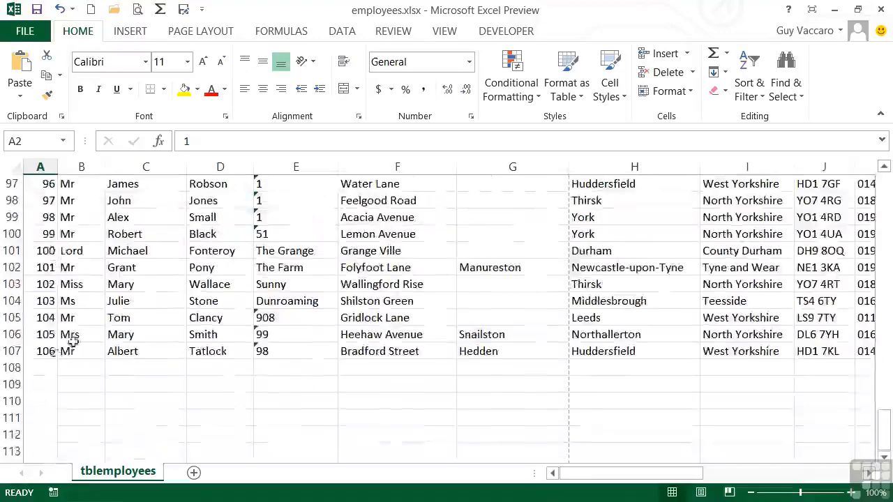
{"action": "scroll", "coordinate": [47, 354], "scroll_direction": "up", "scroll_amount": 20}
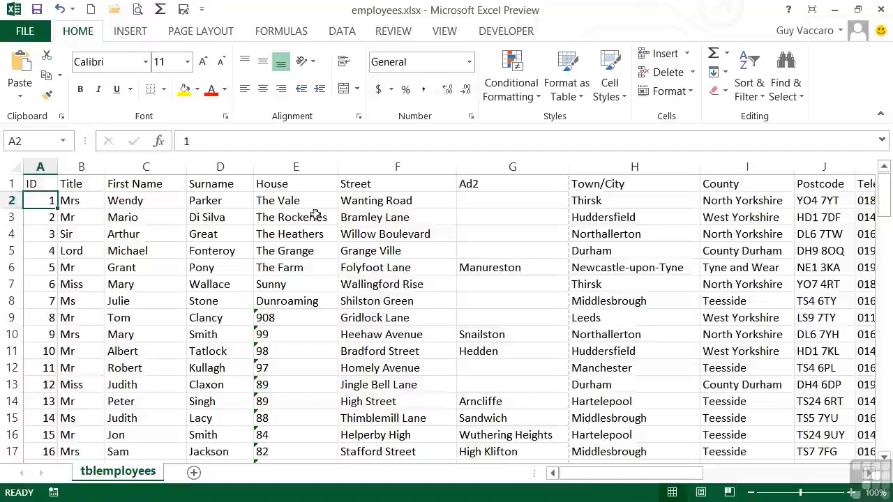
{"action": "left_click", "coordinate": [227, 203]}
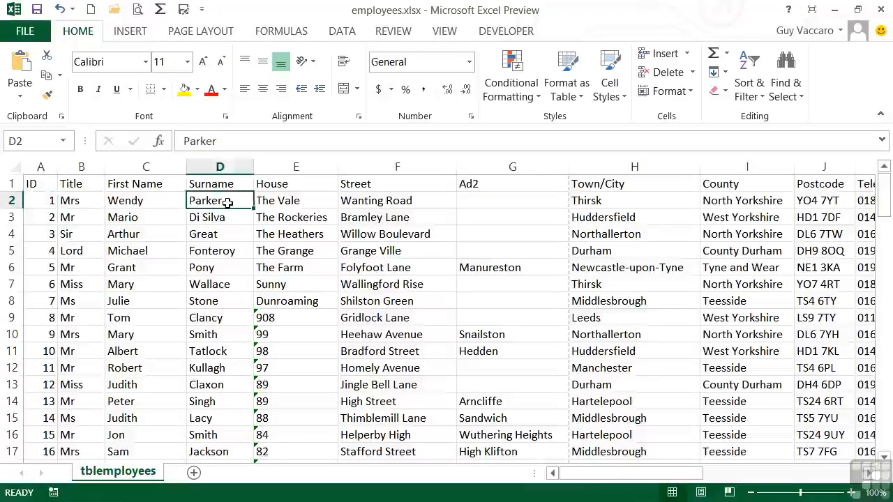
{"action": "left_click", "coordinate": [214, 321]}
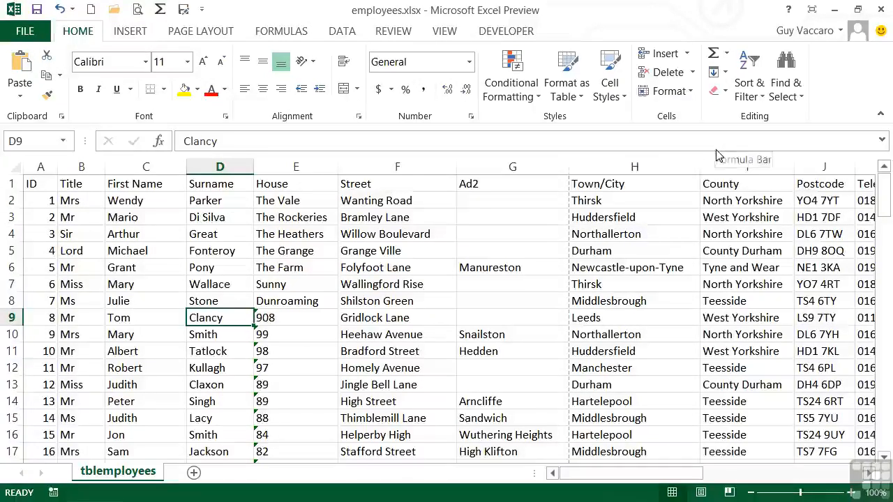
{"action": "left_click", "coordinate": [759, 102]}
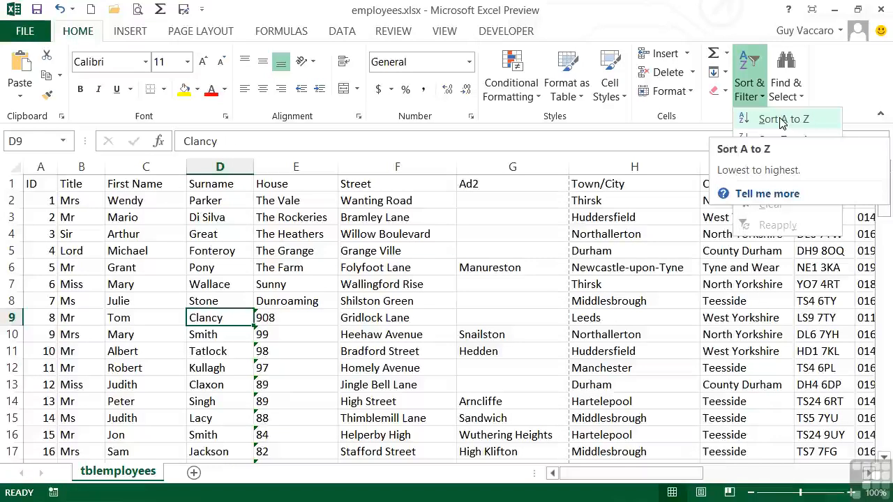
{"action": "left_click", "coordinate": [782, 120]}
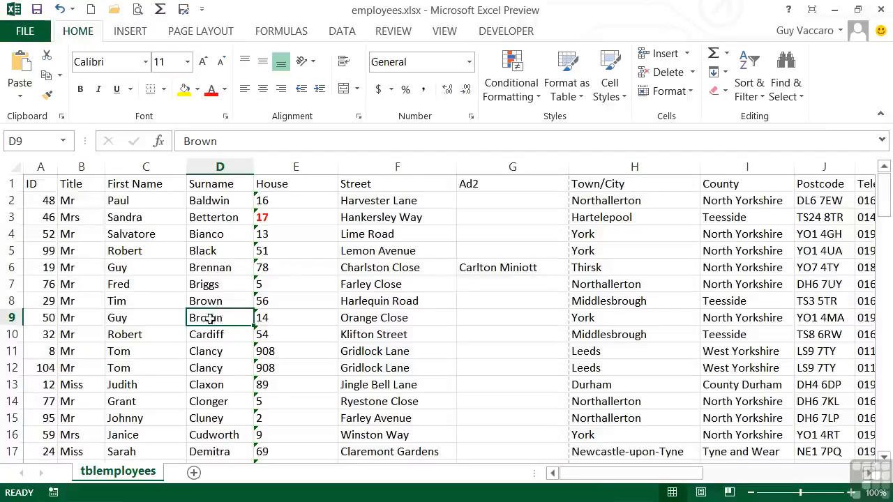
Sort the employee list by the ID column from smallest to largest.
{"action": "left_click", "coordinate": [44, 200]}
{"action": "left_click", "coordinate": [749, 82]}
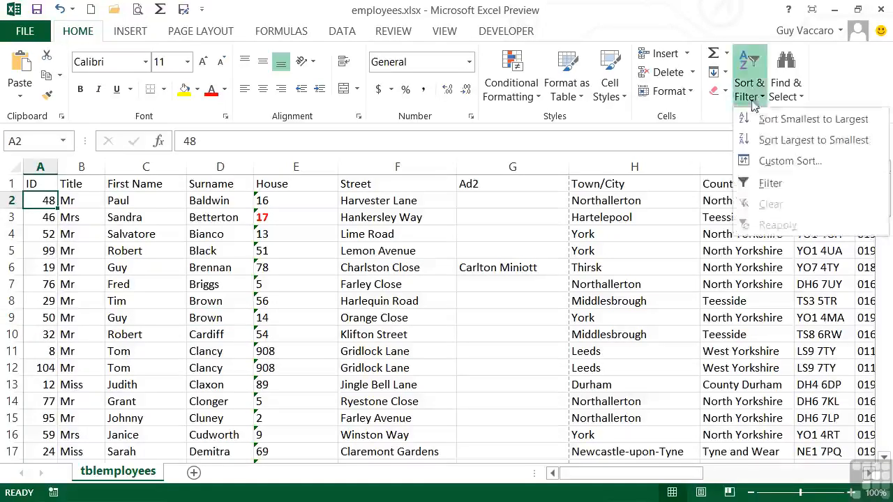
{"action": "left_click", "coordinate": [762, 120]}
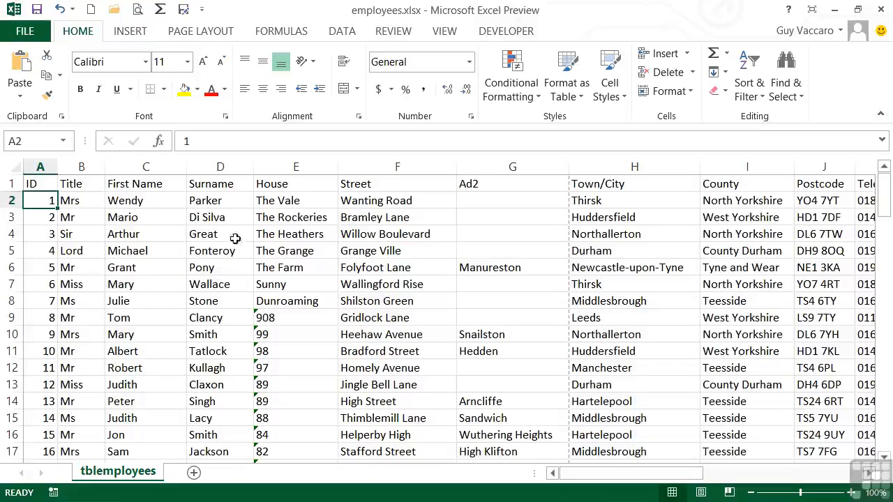
Select the whole Surname column and sort it from A to Z, expanding the selection to include the adjacent data.
{"action": "left_click", "coordinate": [222, 165]}
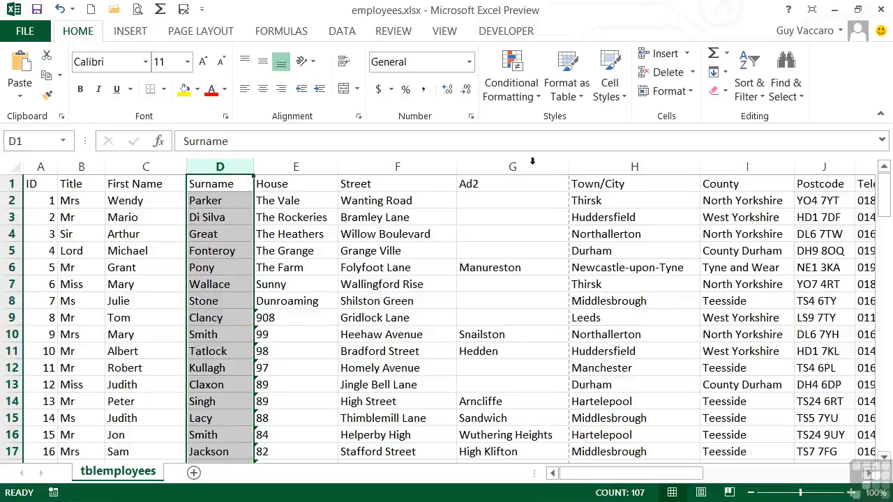
{"action": "left_click", "coordinate": [747, 96]}
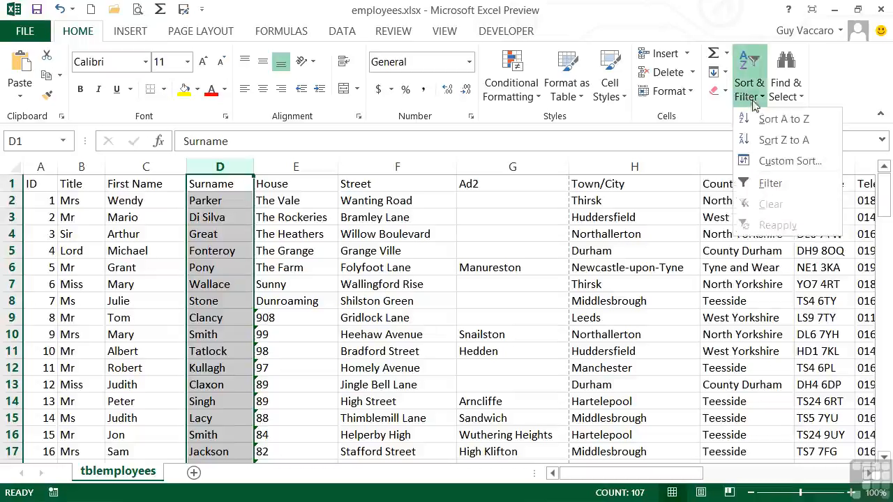
{"action": "left_click", "coordinate": [774, 120]}
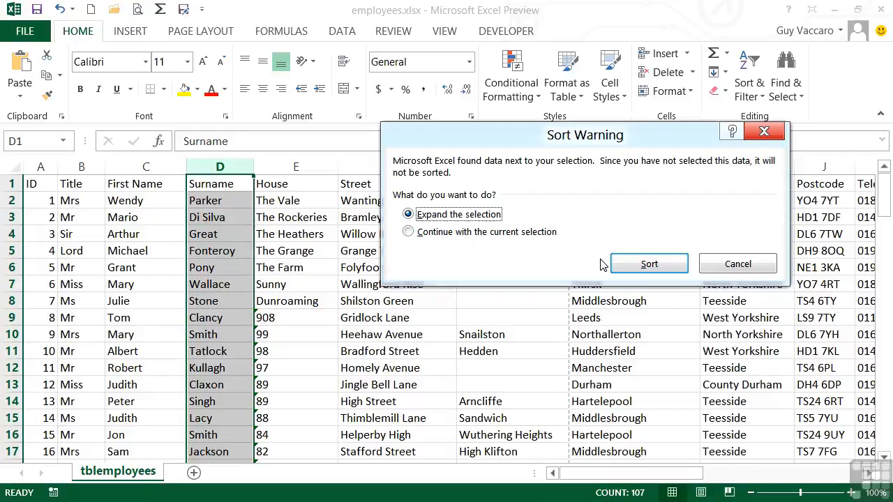
{"action": "left_click", "coordinate": [409, 233]}
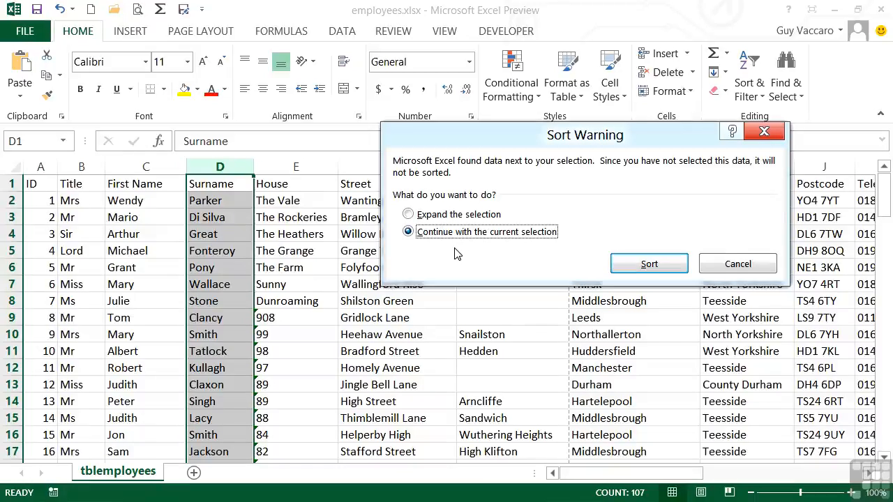
{"action": "left_click", "coordinate": [424, 215]}
{"action": "left_click", "coordinate": [650, 264]}
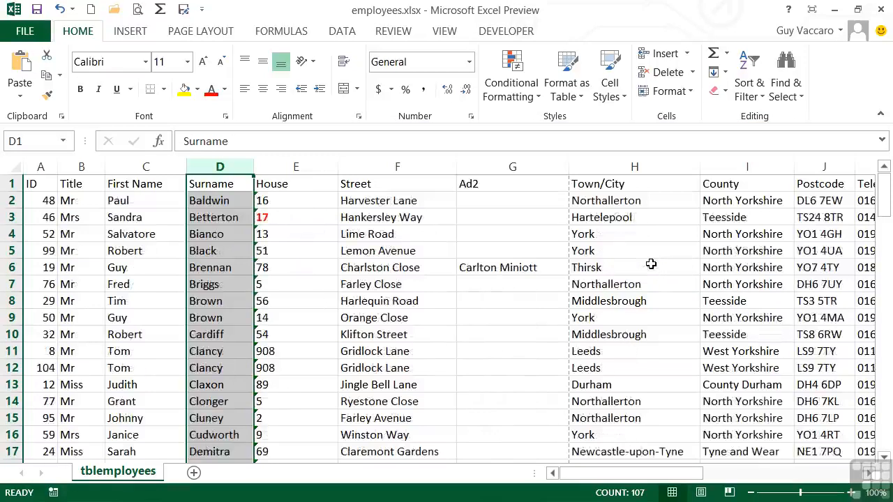
Insert a blank column between the Surname and House columns.
{"action": "left_click", "coordinate": [206, 201]}
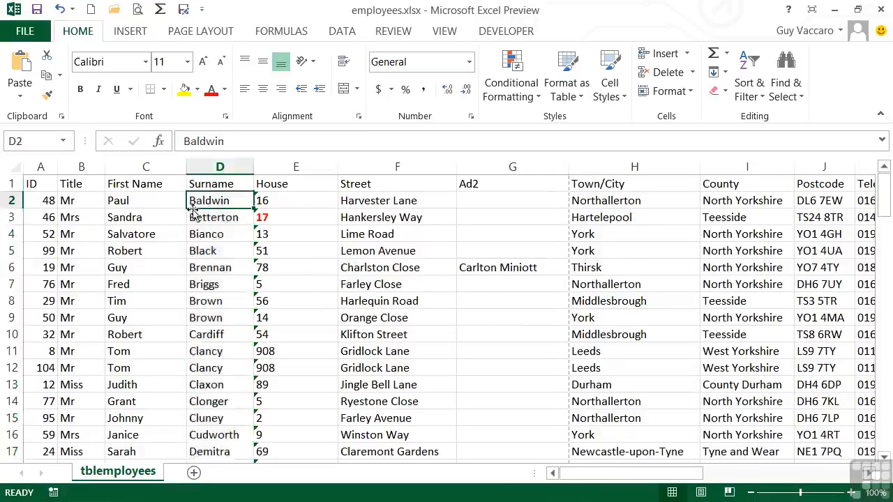
{"action": "left_click", "coordinate": [164, 203]}
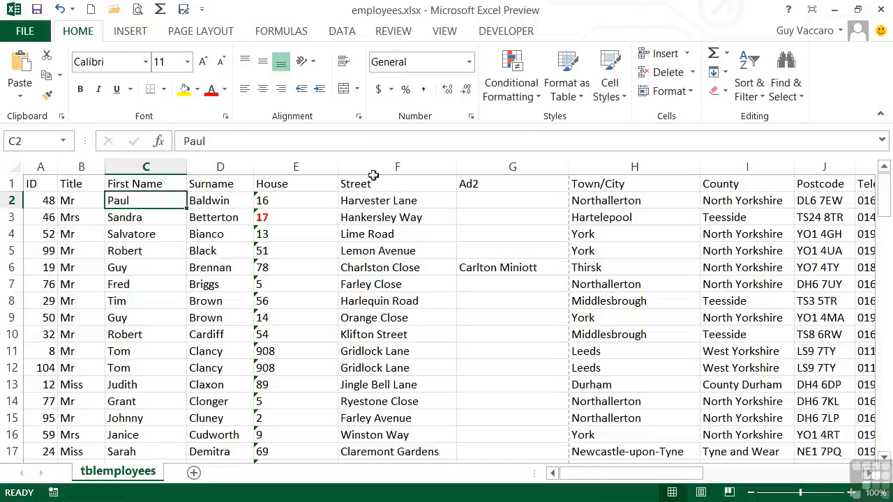
{"action": "left_click", "coordinate": [325, 168]}
{"action": "right_click", "coordinate": [325, 171]}
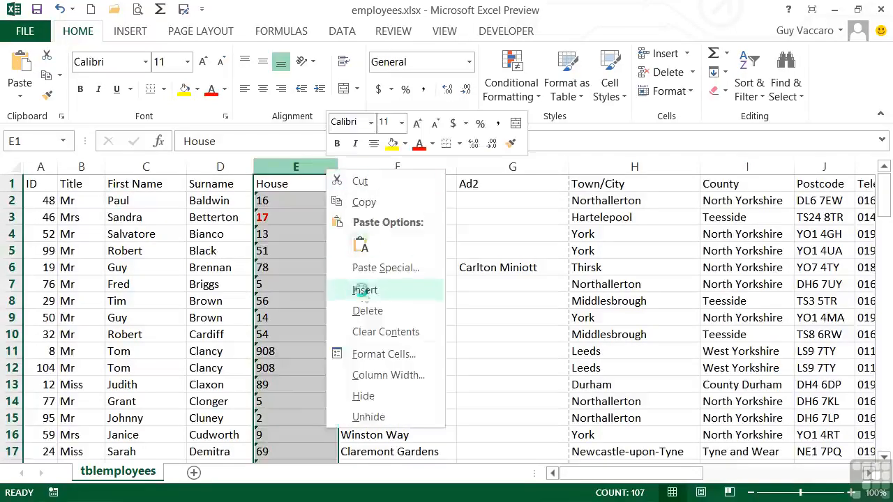
{"action": "left_click", "coordinate": [362, 294]}
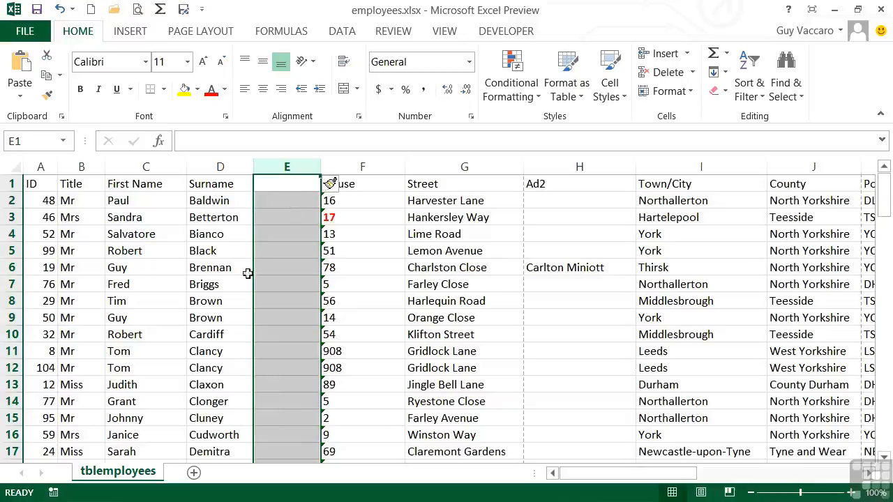
Try sorting the list by First Name from Z to A across the blank column, and undo the sort.
{"action": "left_click", "coordinate": [160, 201]}
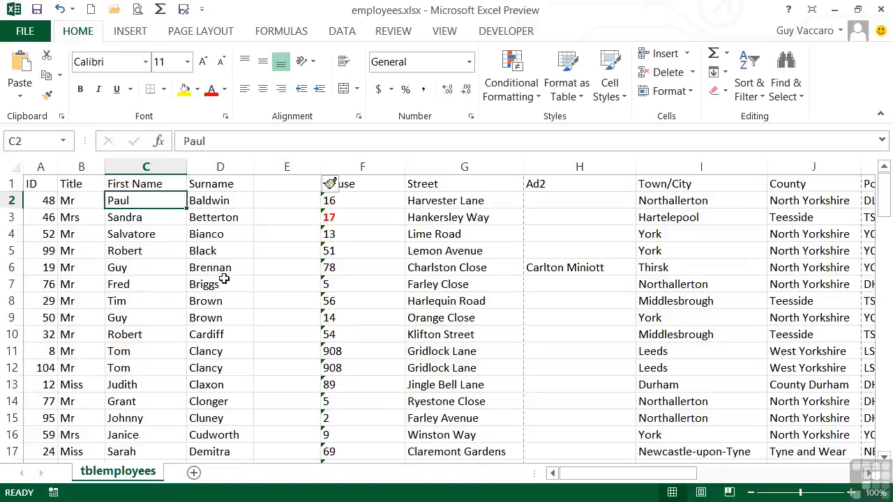
{"action": "left_click", "coordinate": [753, 96]}
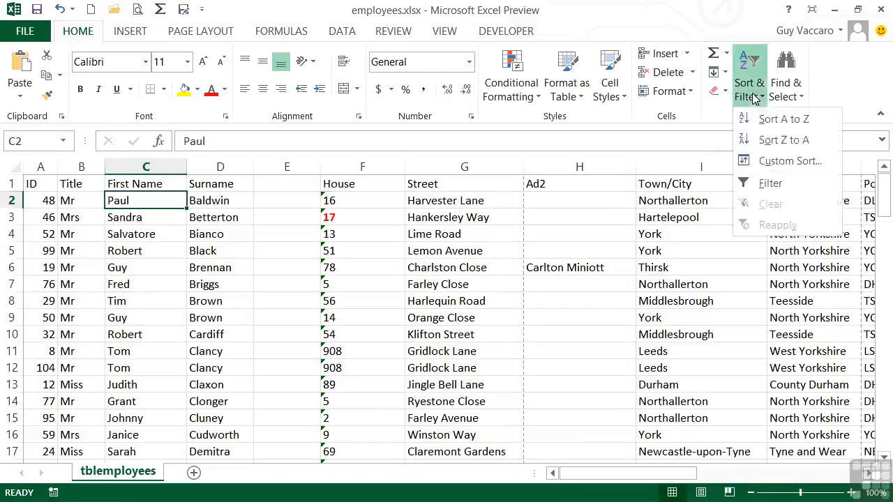
{"action": "left_click", "coordinate": [785, 140]}
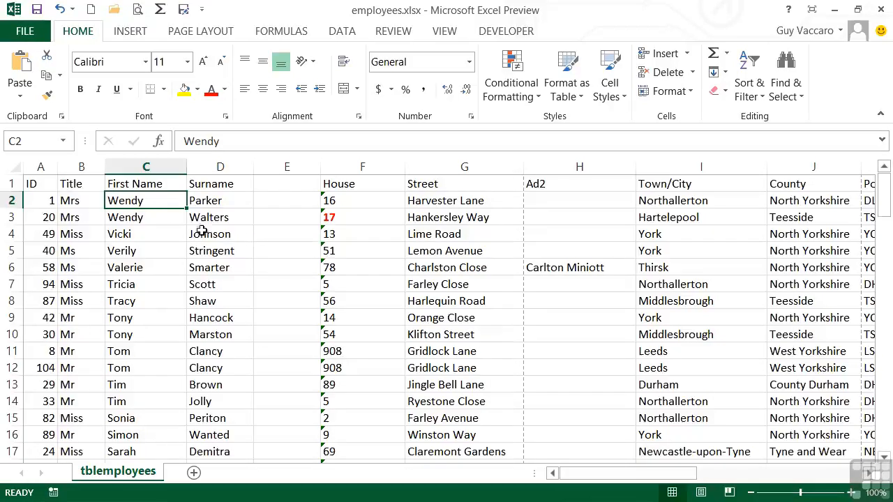
{"action": "left_click", "coordinate": [60, 9]}
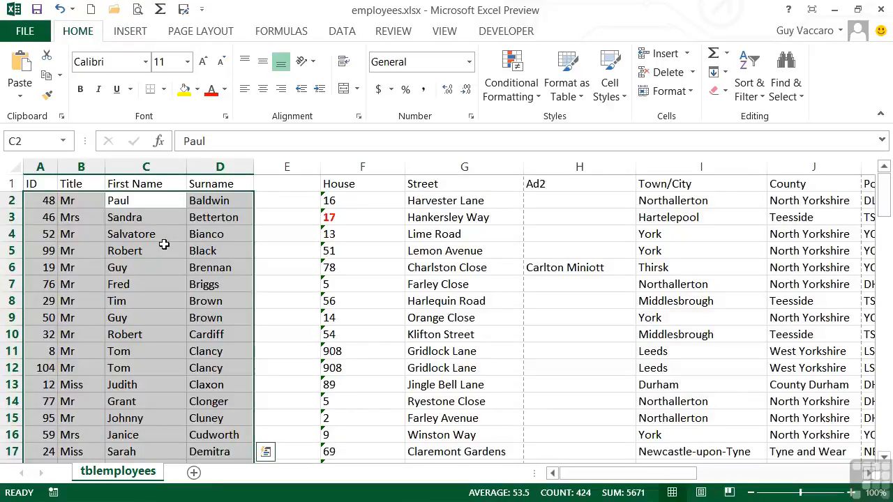
Enter the heading Apt in cell E1 of the blank column.
{"action": "left_click", "coordinate": [288, 250]}
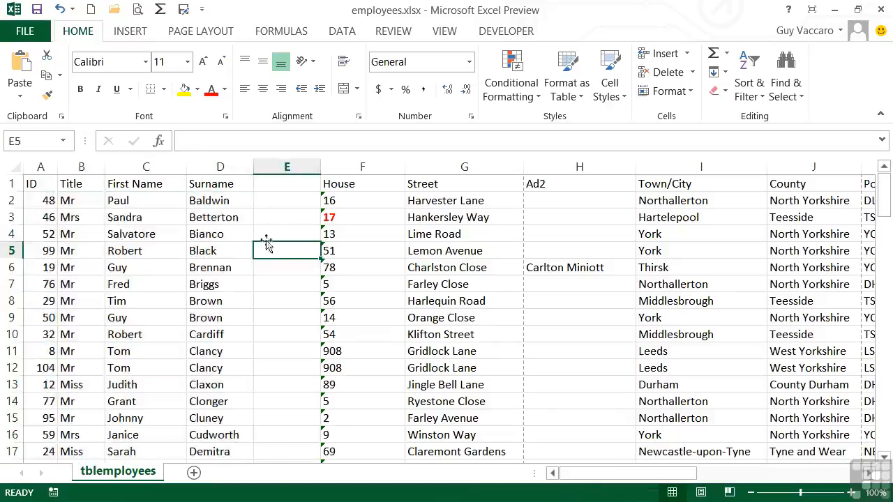
{"action": "left_click", "coordinate": [287, 186]}
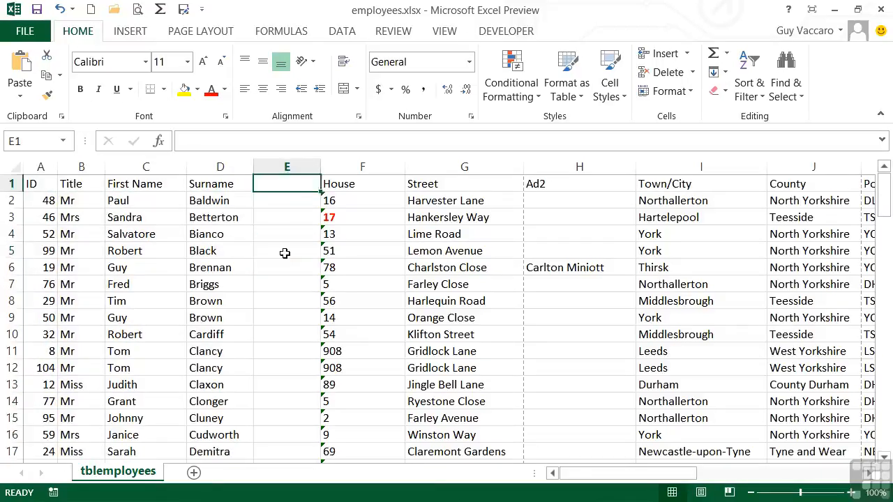
{"action": "type", "text": "Apt"}
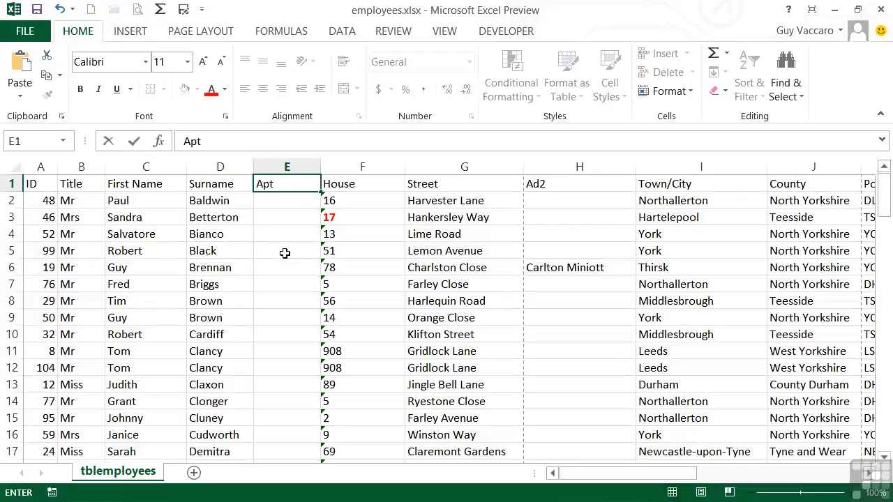
{"action": "key", "text": "Return"}
Sort the employee list by the First Name column from A to Z.
{"action": "key", "text": "Left"}
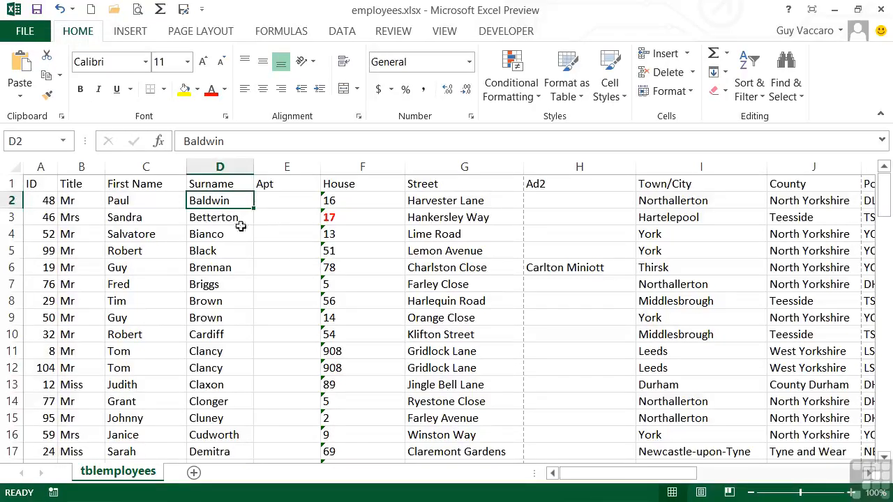
{"action": "left_click", "coordinate": [144, 202]}
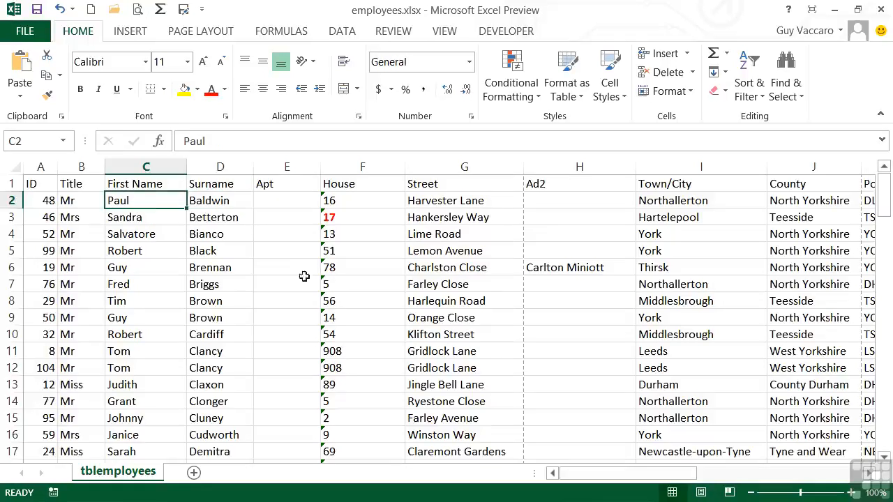
{"action": "left_click", "coordinate": [750, 96]}
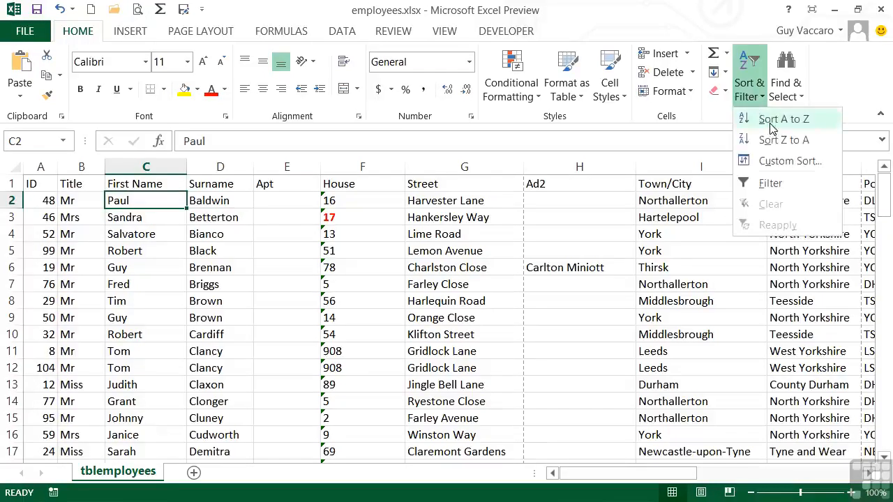
{"action": "left_click", "coordinate": [767, 117]}
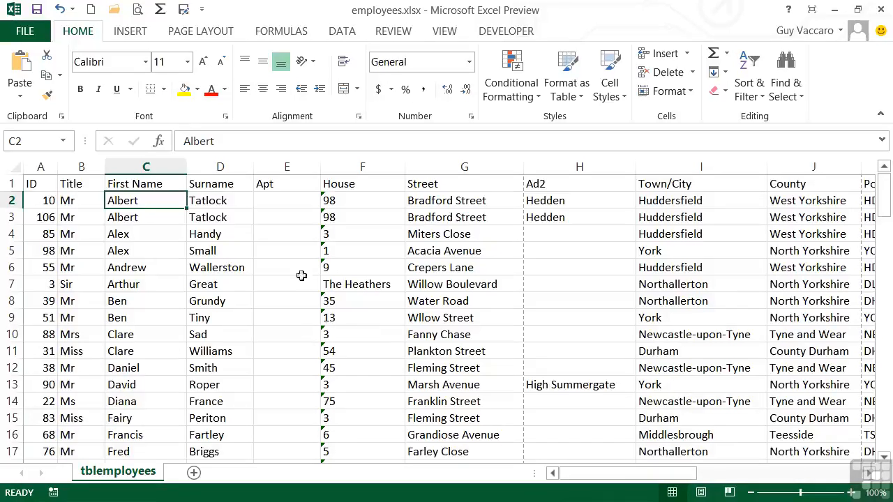
Open a custom sort for the employee list and set its first sort level to the Surname column.
{"action": "left_click", "coordinate": [295, 185]}
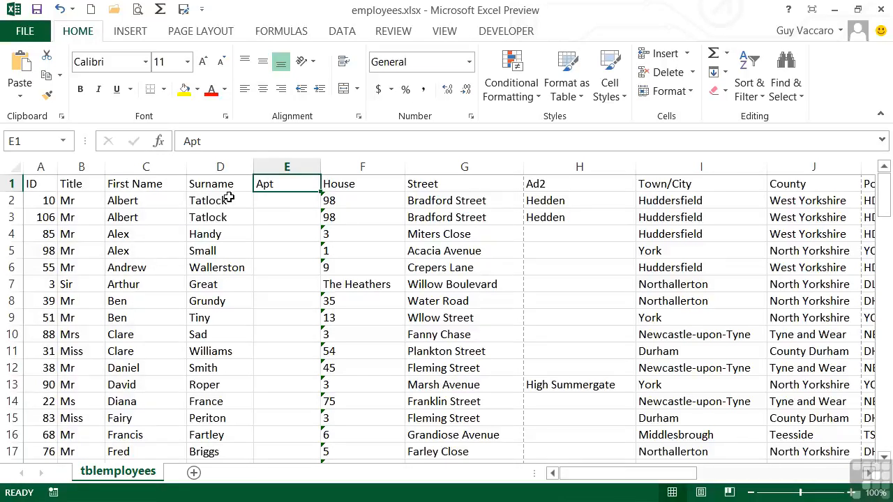
{"action": "left_click", "coordinate": [762, 99]}
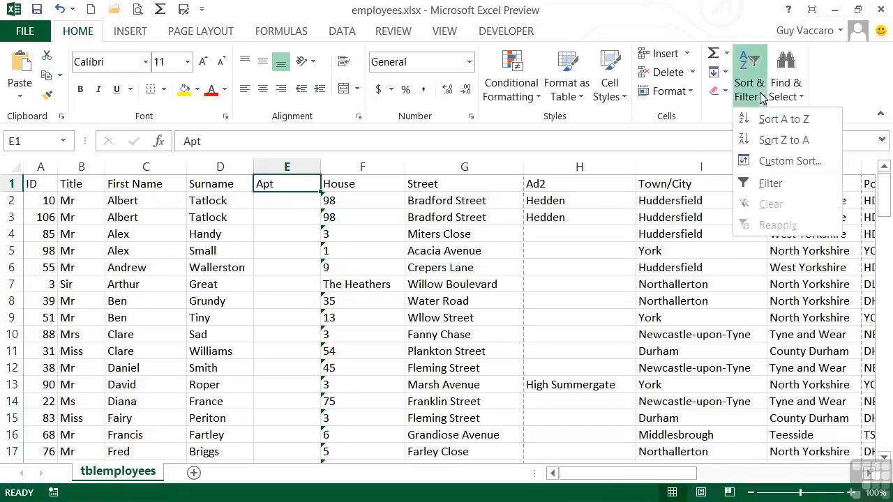
{"action": "left_click", "coordinate": [792, 164]}
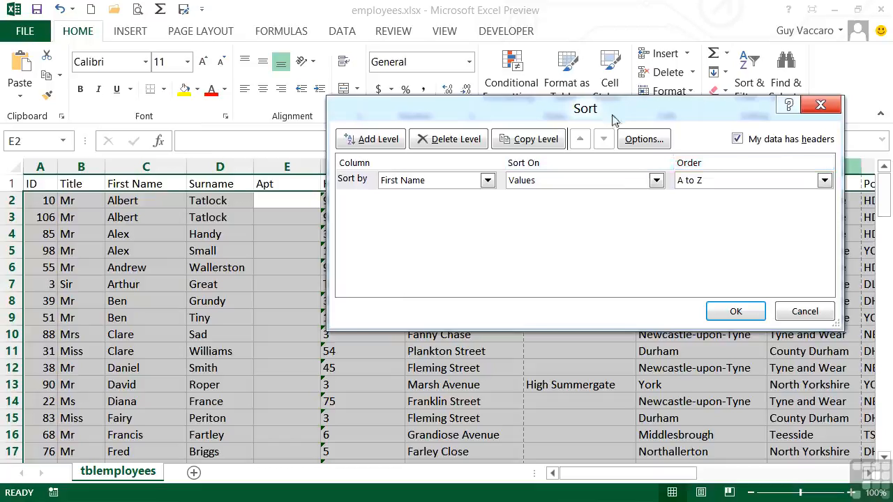
{"action": "left_click_drag", "start_coordinate": [612, 116], "coordinate": [607, 115]}
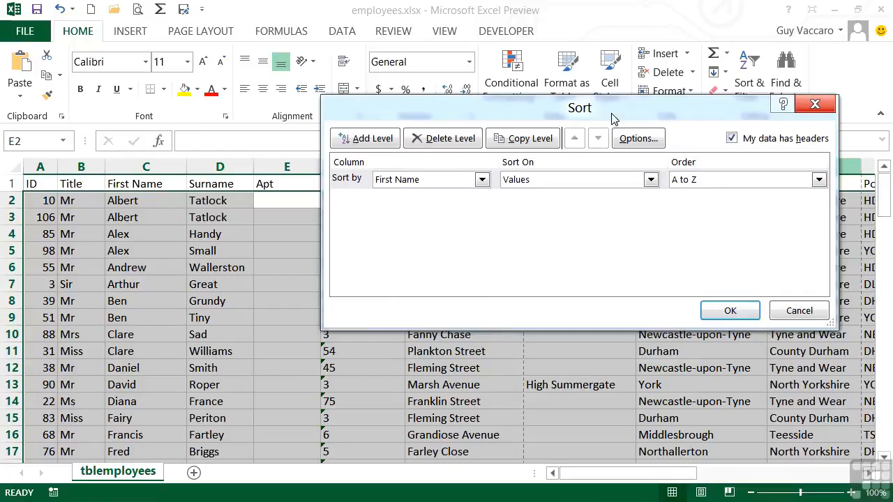
{"action": "left_click", "coordinate": [481, 180]}
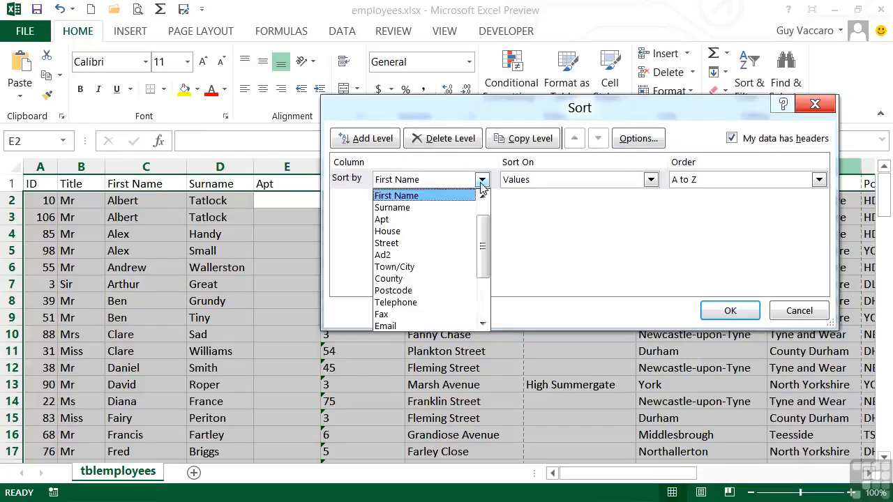
{"action": "left_click", "coordinate": [421, 209]}
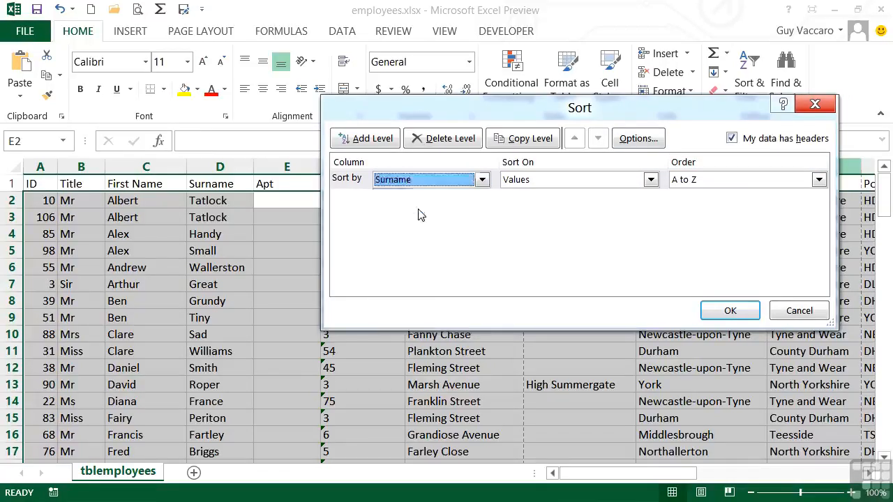
Add a second sort level on the First Name column, in A to Z order.
{"action": "left_click", "coordinate": [369, 139]}
{"action": "left_click", "coordinate": [482, 199]}
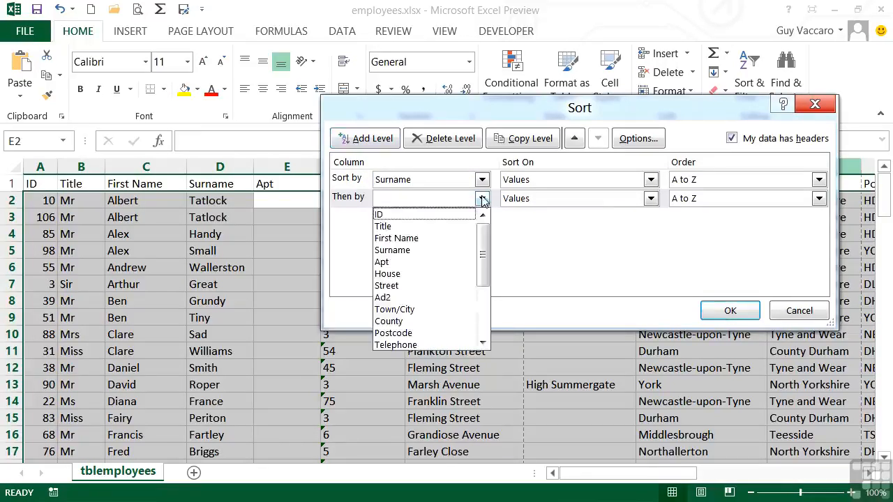
{"action": "left_click", "coordinate": [418, 238]}
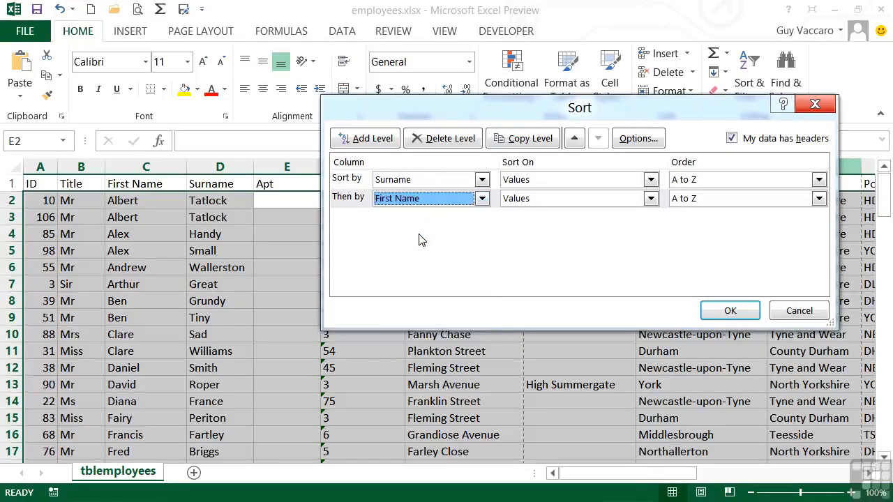
Compare the column choices for the sort levels with the header-row option on and off, and turn the option back on.
{"action": "left_click", "coordinate": [482, 199]}
{"action": "left_click", "coordinate": [483, 202]}
{"action": "left_click", "coordinate": [732, 139]}
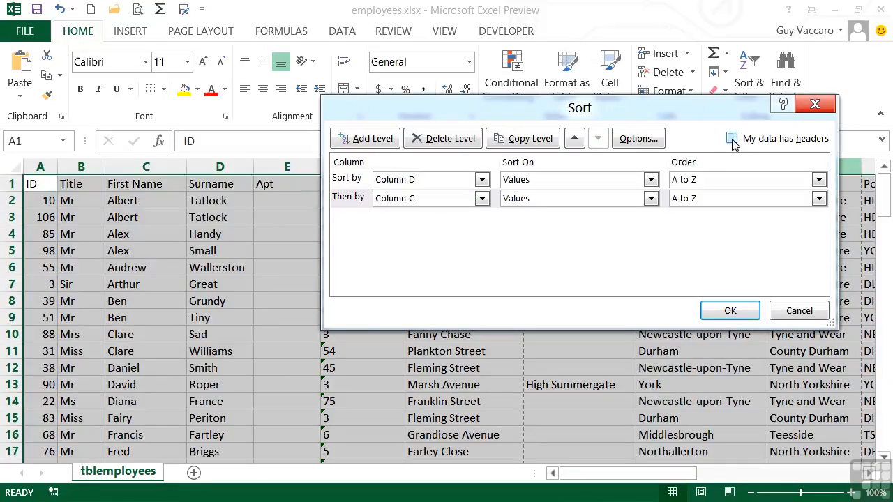
{"action": "left_click", "coordinate": [482, 180]}
{"action": "left_click", "coordinate": [483, 180]}
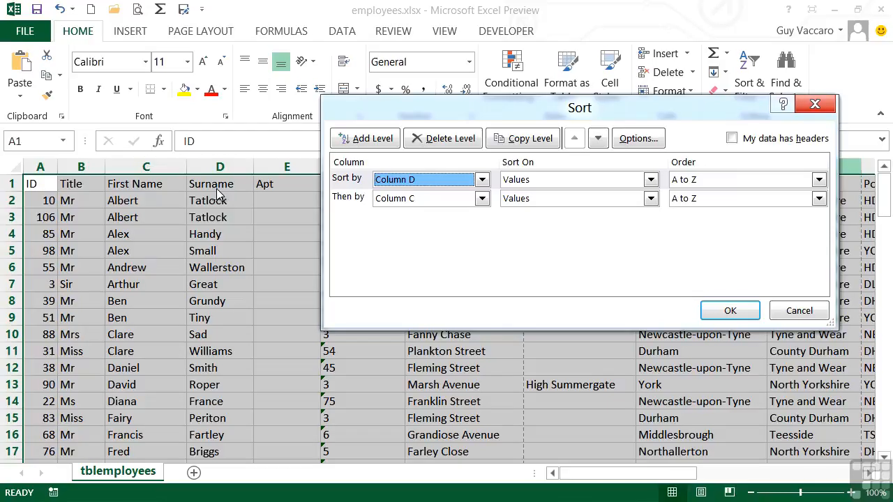
{"action": "left_click", "coordinate": [732, 139]}
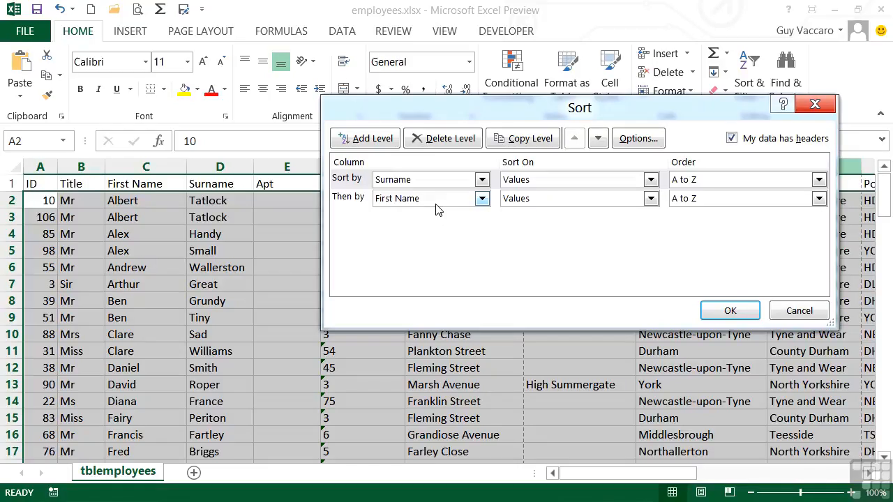
Apply the sort by Surname and First Name, and check the first-name order within repeated surnames.
{"action": "left_click", "coordinate": [730, 310]}
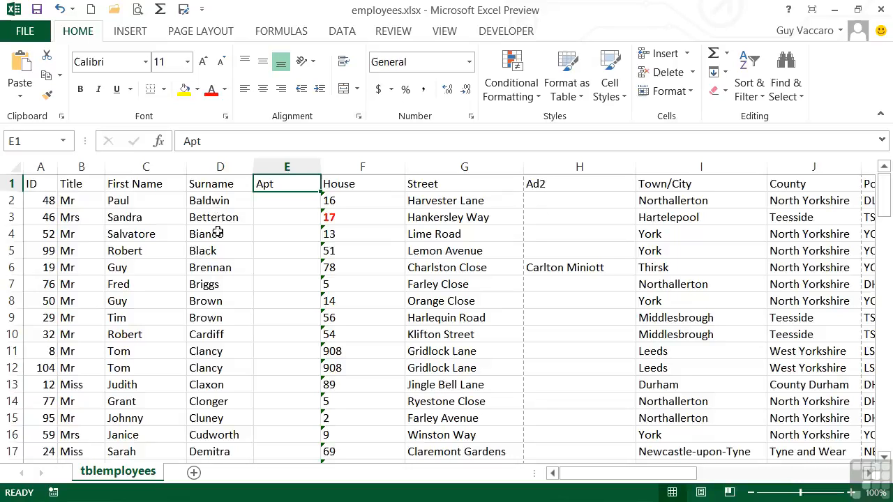
{"action": "scroll", "coordinate": [220, 284], "scroll_direction": "down", "scroll_amount": 4}
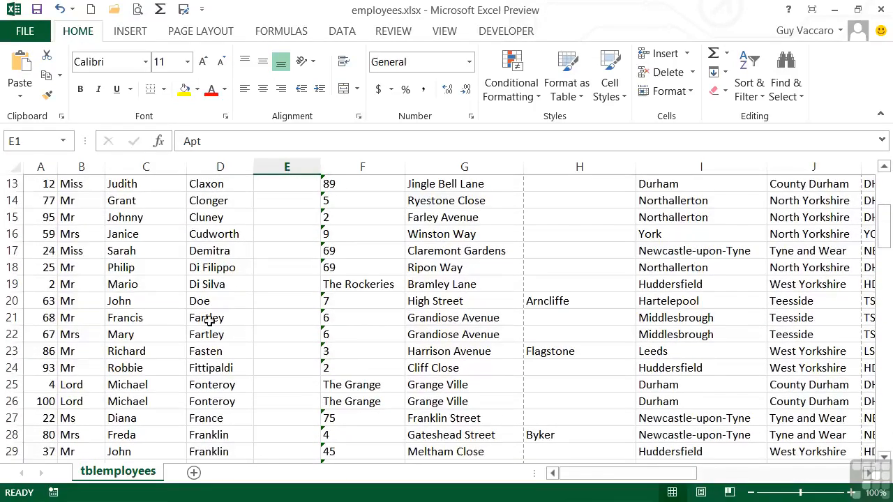
{"action": "left_click", "coordinate": [210, 320]}
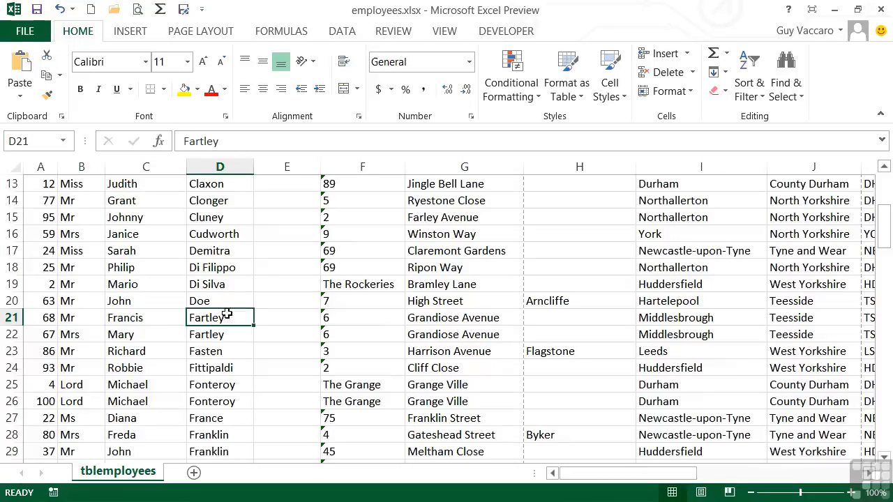
{"action": "left_click", "coordinate": [154, 318]}
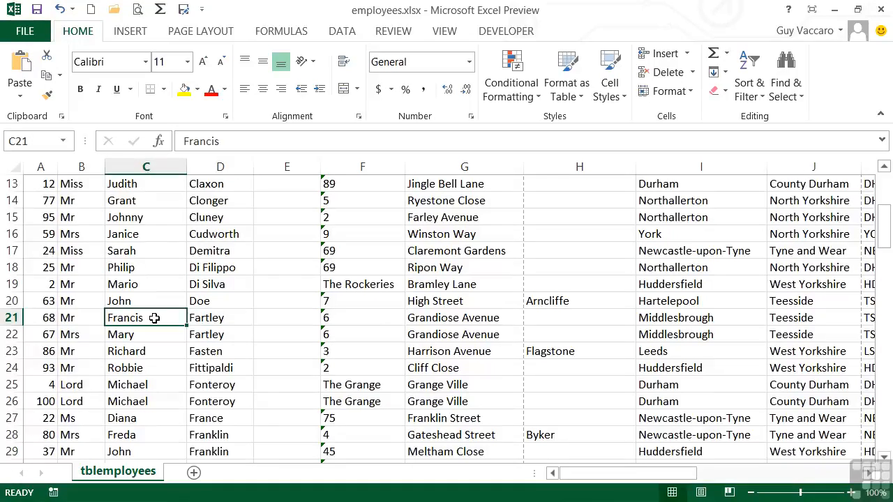
{"action": "left_click", "coordinate": [143, 333]}
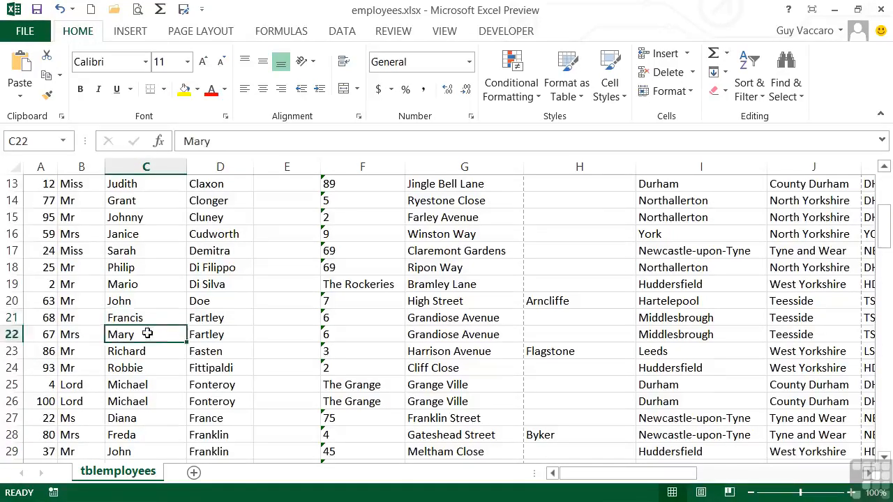
{"action": "scroll", "coordinate": [230, 342], "scroll_direction": "down", "scroll_amount": 2}
{"action": "left_click", "coordinate": [216, 335]}
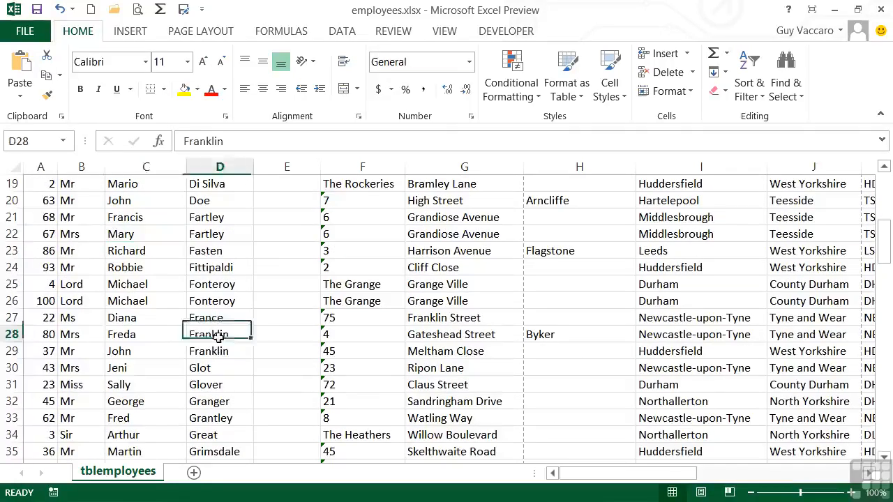
{"action": "left_click", "coordinate": [152, 336]}
{"action": "left_click", "coordinate": [153, 351]}
{"action": "scroll", "coordinate": [225, 337], "scroll_direction": "up", "scroll_amount": 6}
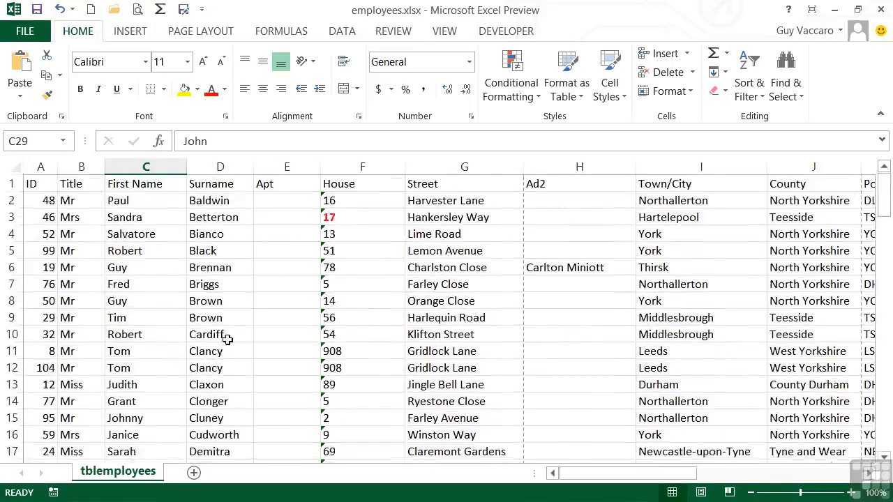
Reopen the custom sort, try adding a blank level below Surname and delete it, and view the Surname order options.
{"action": "left_click", "coordinate": [748, 96]}
{"action": "left_click", "coordinate": [770, 162]}
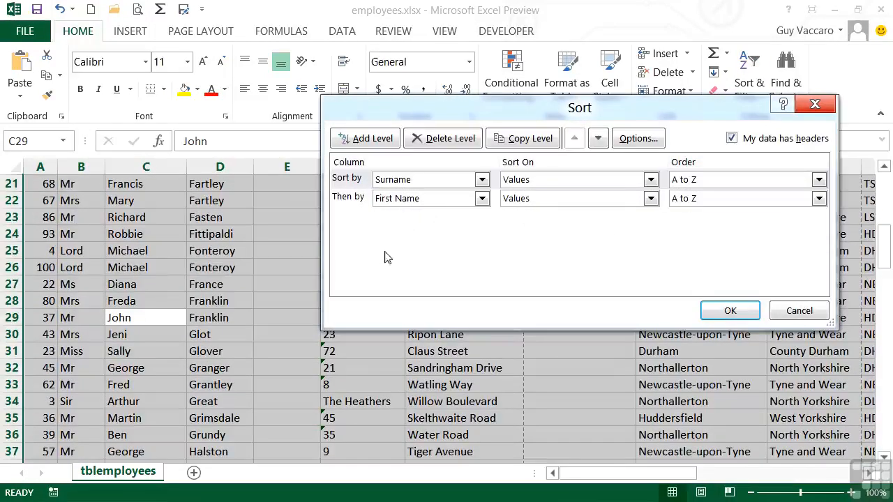
{"action": "left_click", "coordinate": [371, 143]}
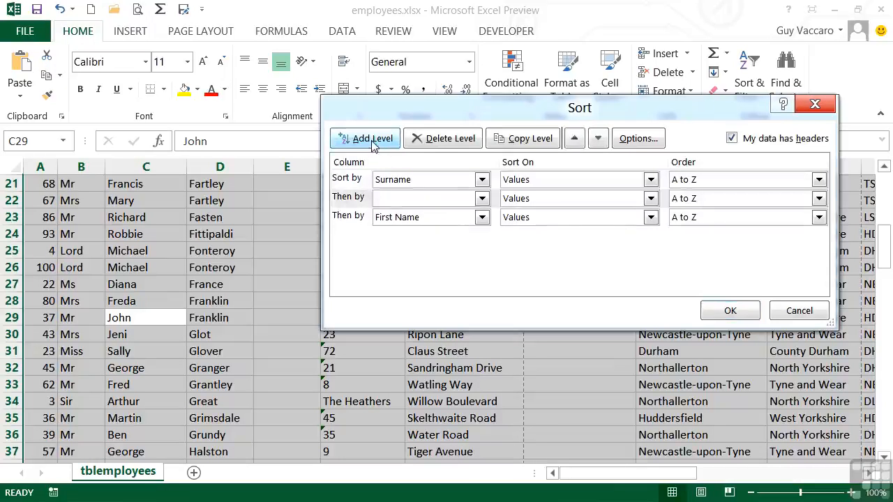
{"action": "left_click", "coordinate": [363, 203]}
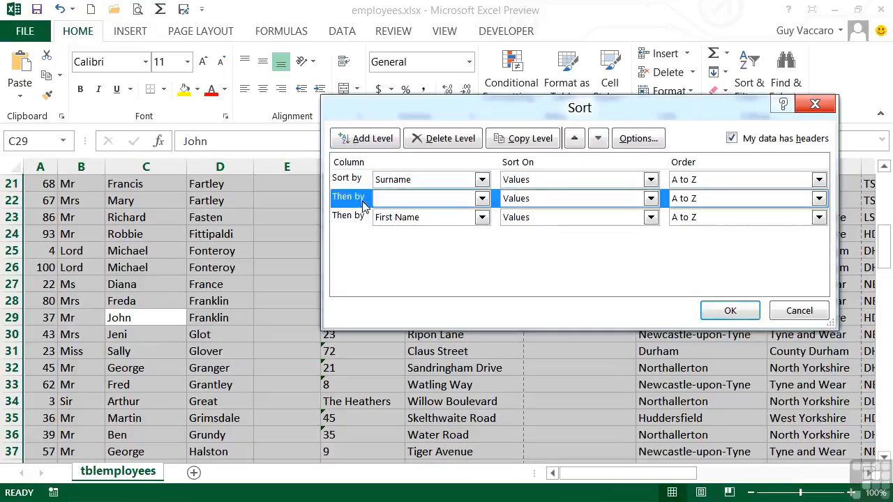
{"action": "left_click", "coordinate": [440, 141]}
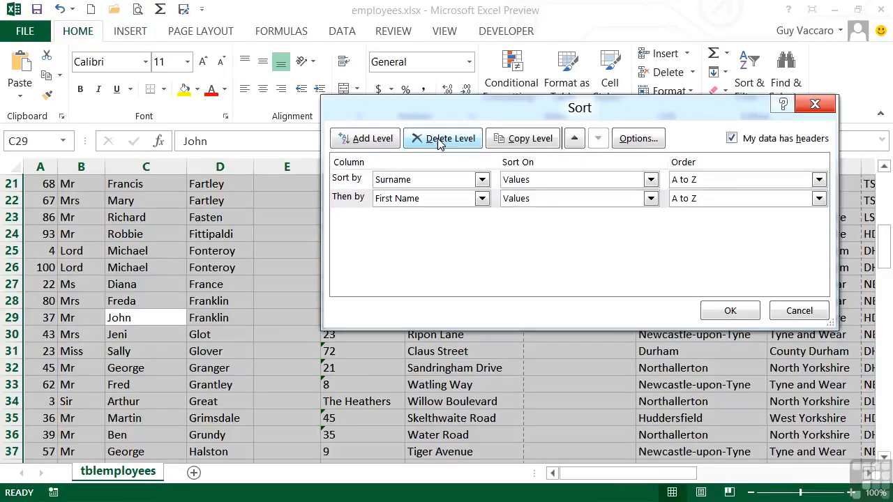
{"action": "left_click", "coordinate": [739, 181]}
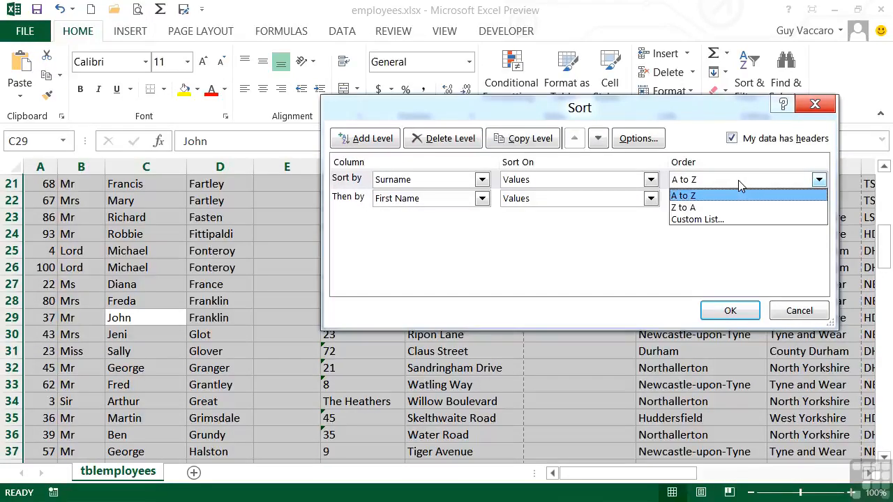
{"action": "left_click", "coordinate": [739, 180]}
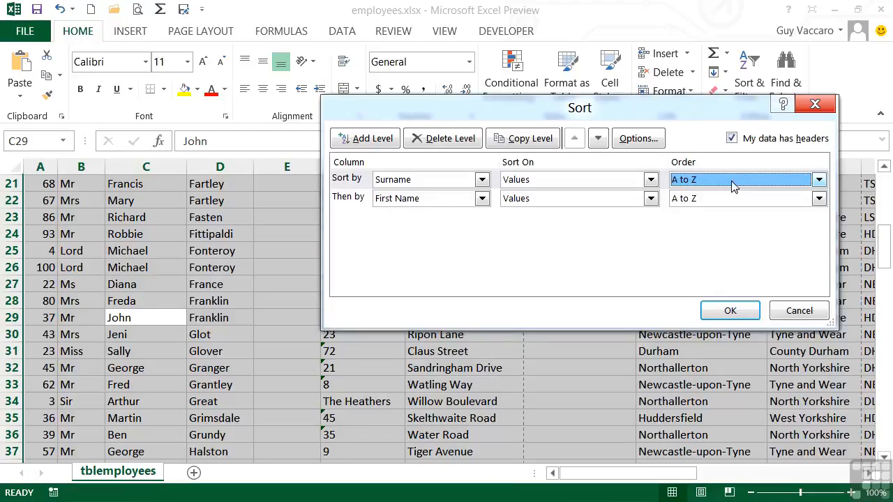
Delete the First Name and Surname levels from the custom sort and confirm the dialog.
{"action": "left_click", "coordinate": [358, 202]}
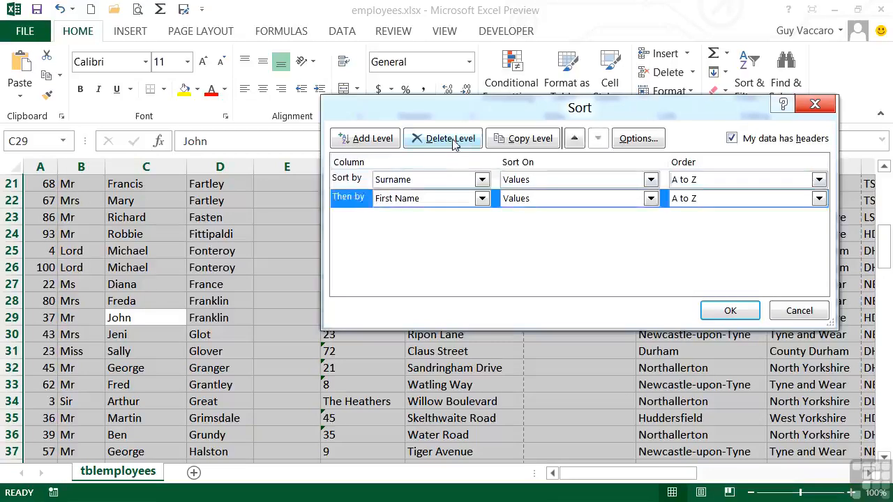
{"action": "left_click", "coordinate": [450, 143]}
{"action": "left_click", "coordinate": [369, 183]}
{"action": "left_click", "coordinate": [450, 138]}
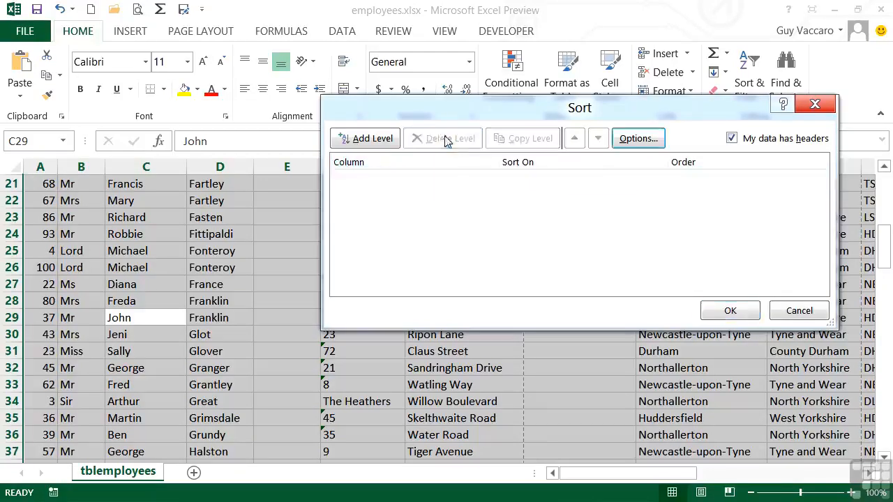
{"action": "left_click", "coordinate": [727, 313]}
Sort the employee list by the Dob column from Newest to Oldest with a custom sort.
{"action": "scroll", "coordinate": [674, 317], "scroll_direction": "up", "scroll_amount": 7}
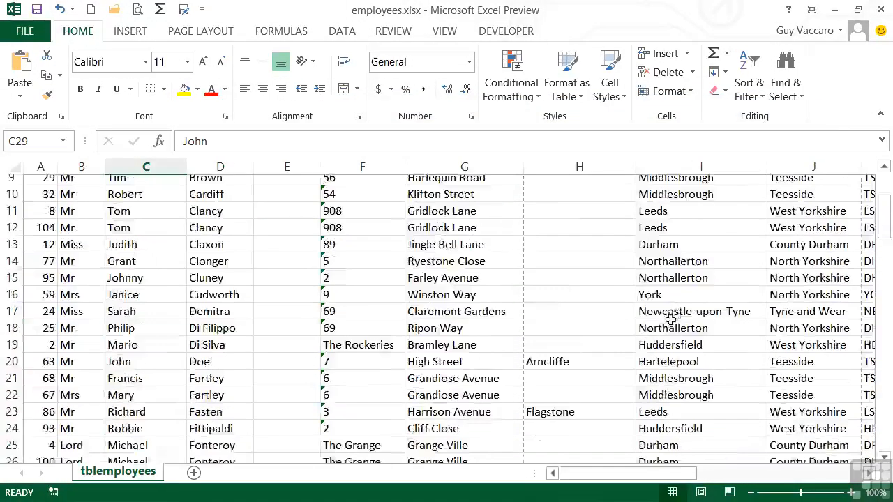
{"action": "left_click", "coordinate": [750, 89]}
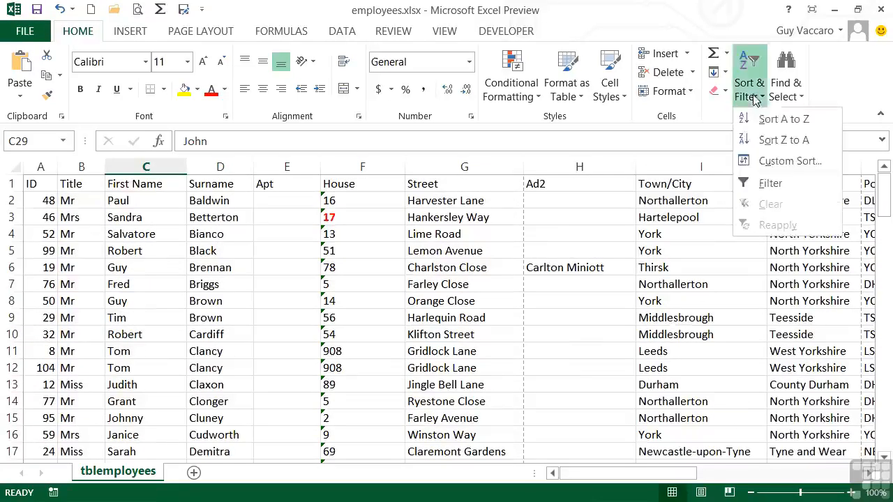
{"action": "left_click", "coordinate": [768, 159]}
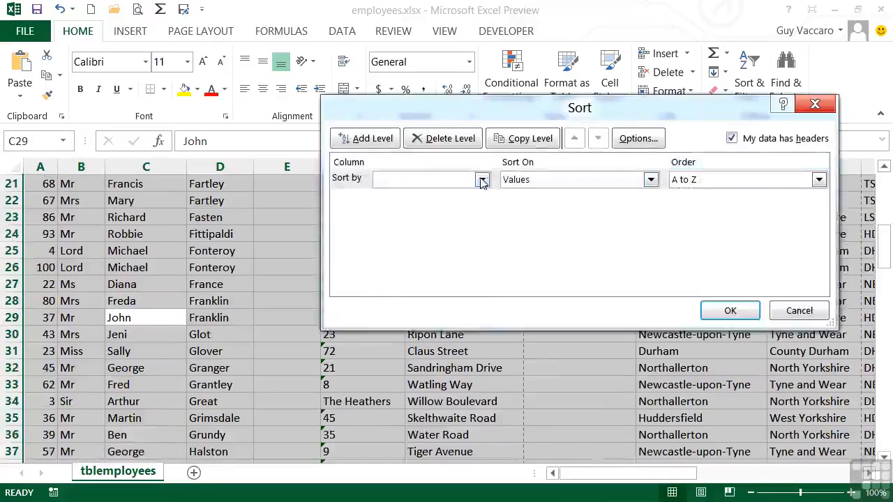
{"action": "left_click", "coordinate": [481, 180]}
{"action": "left_click_drag", "start_coordinate": [482, 240], "coordinate": [484, 299]}
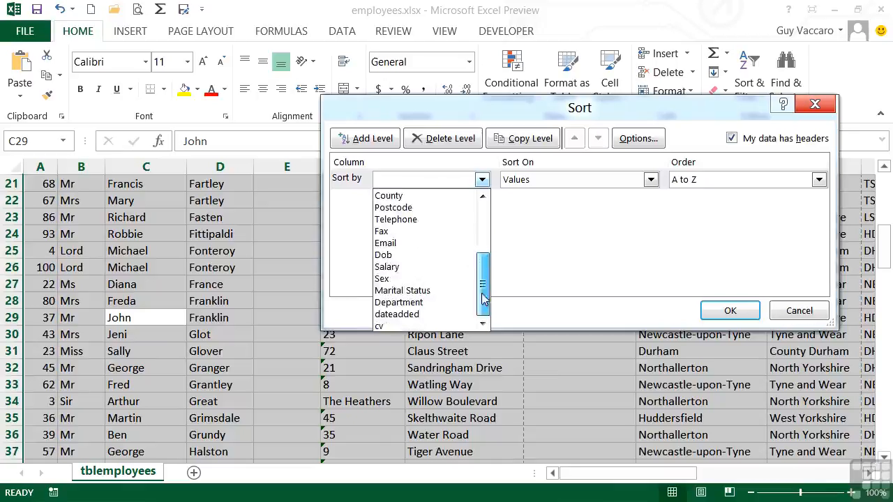
{"action": "left_click", "coordinate": [409, 255]}
{"action": "left_click", "coordinate": [748, 180]}
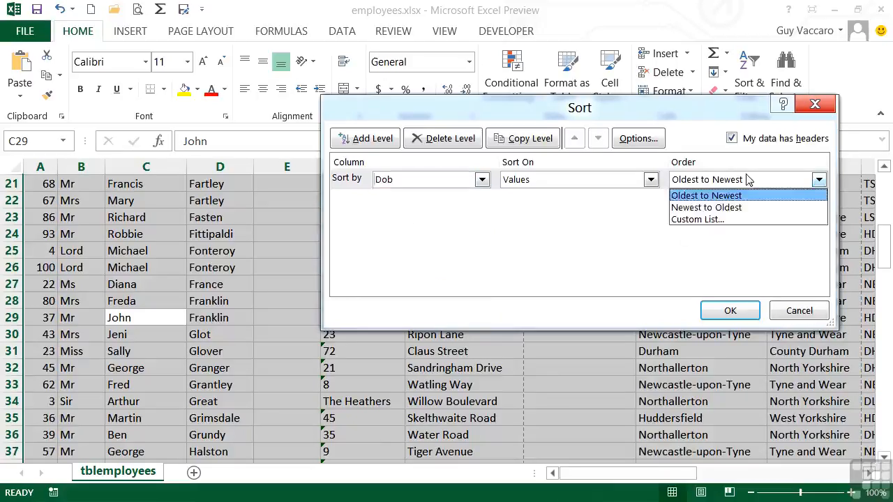
{"action": "left_click", "coordinate": [734, 208]}
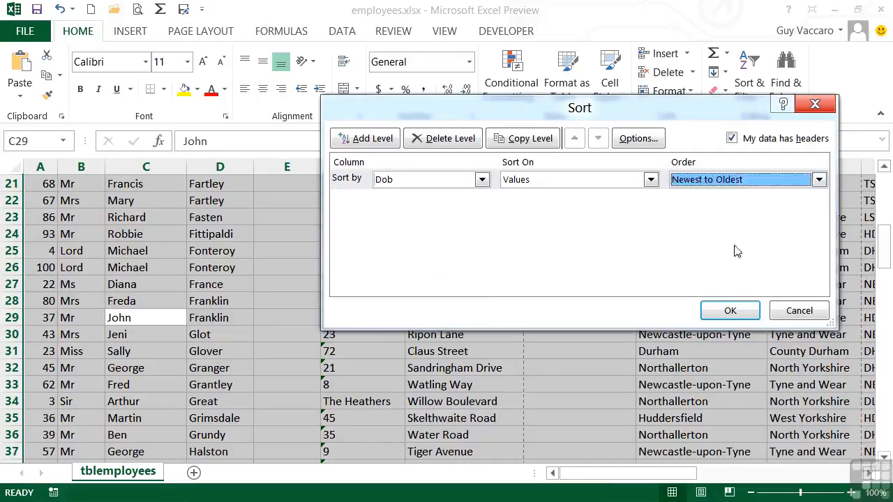
{"action": "left_click", "coordinate": [730, 310]}
Examine the order of the dates in the Dob column from the first record to the last.
{"action": "scroll", "coordinate": [604, 328], "scroll_direction": "up", "scroll_amount": 1}
{"action": "scroll", "coordinate": [605, 329], "scroll_direction": "up", "scroll_amount": 6}
{"action": "left_click_drag", "start_coordinate": [690, 474], "coordinate": [817, 476]}
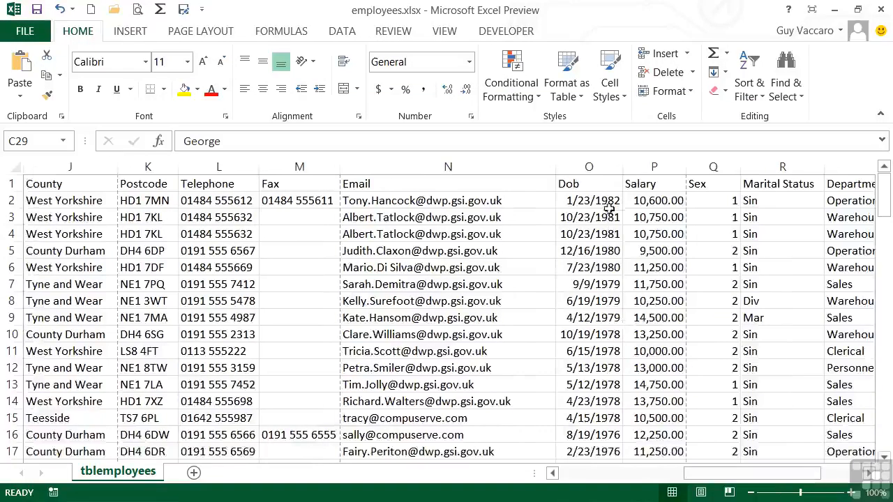
{"action": "scroll", "coordinate": [601, 333], "scroll_direction": "down", "scroll_amount": 5}
{"action": "scroll", "coordinate": [600, 333], "scroll_direction": "down", "scroll_amount": 20}
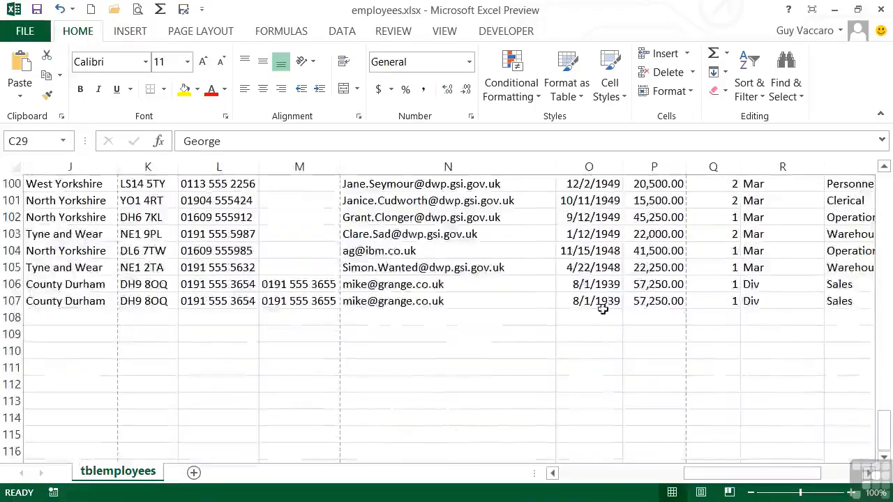
{"action": "scroll", "coordinate": [603, 305], "scroll_direction": "up", "scroll_amount": 1}
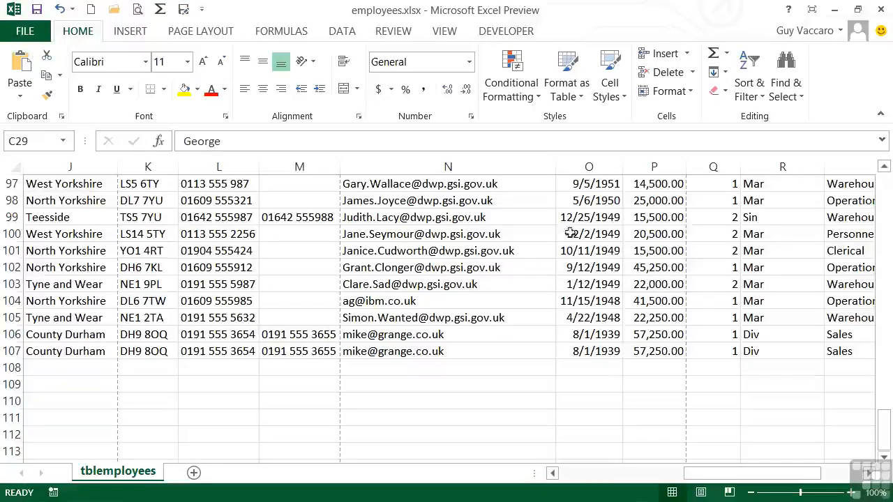
{"action": "scroll", "coordinate": [584, 307], "scroll_direction": "up", "scroll_amount": 20}
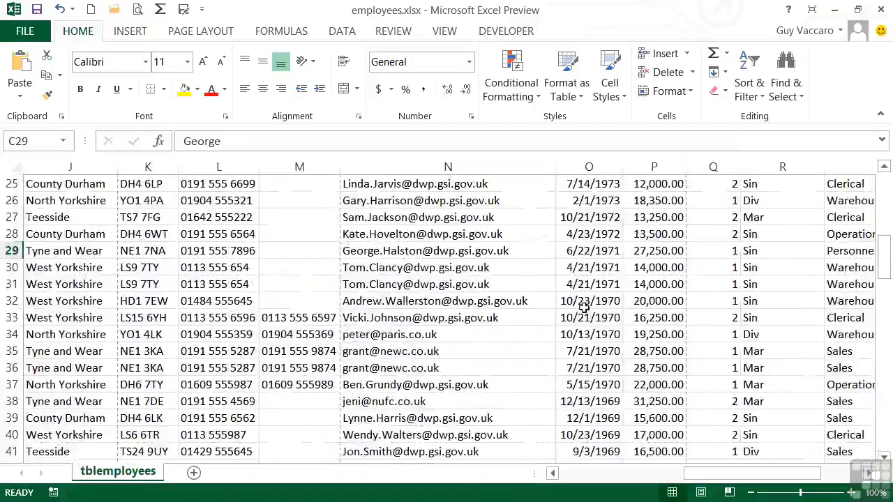
{"action": "scroll", "coordinate": [581, 308], "scroll_direction": "up", "scroll_amount": 6}
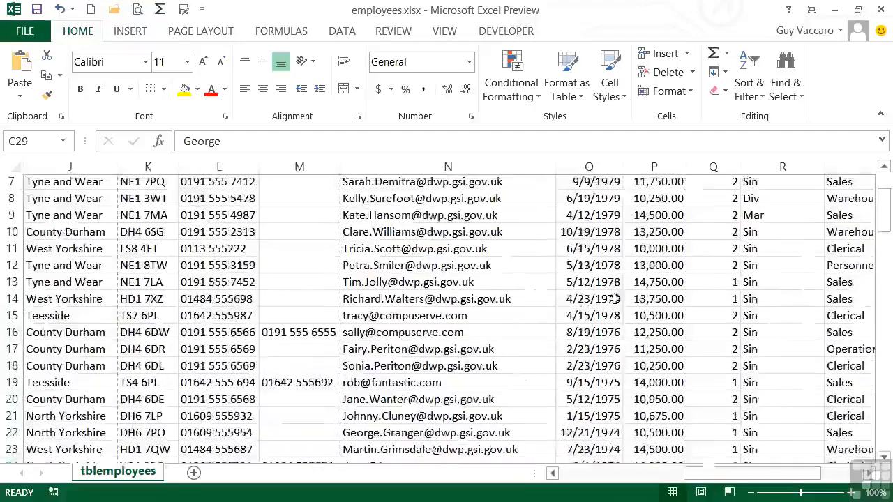
Open the sort and filter choices for the employee list.
{"action": "left_click", "coordinate": [755, 85]}
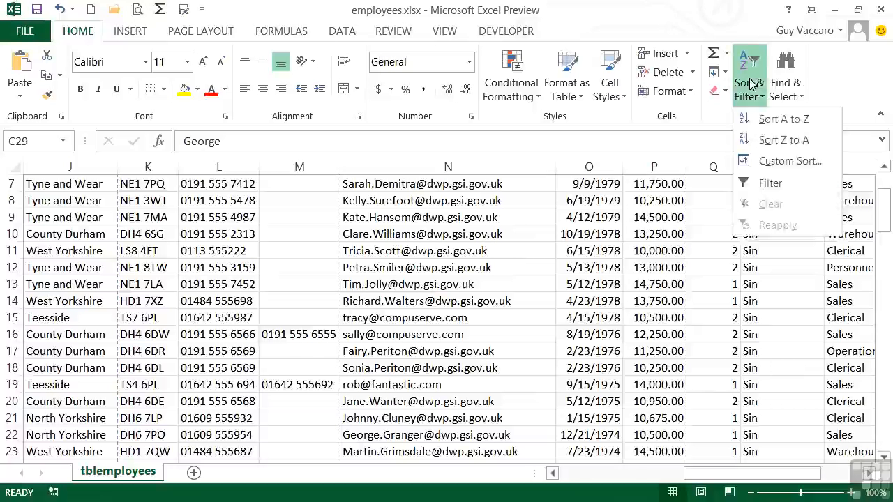